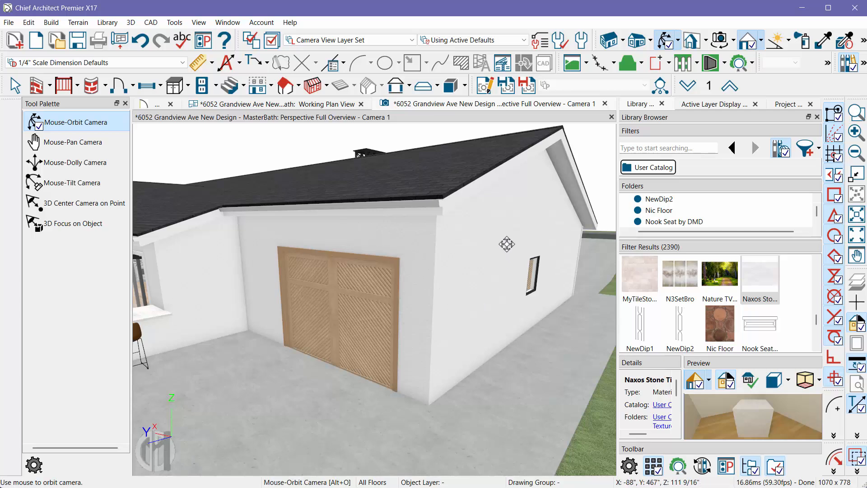
- Switch to the browser and open the La Brisa – Alpha Stone pin on Pinterest as the stone reference
{"action": "key", "text": "alt+Tab"}
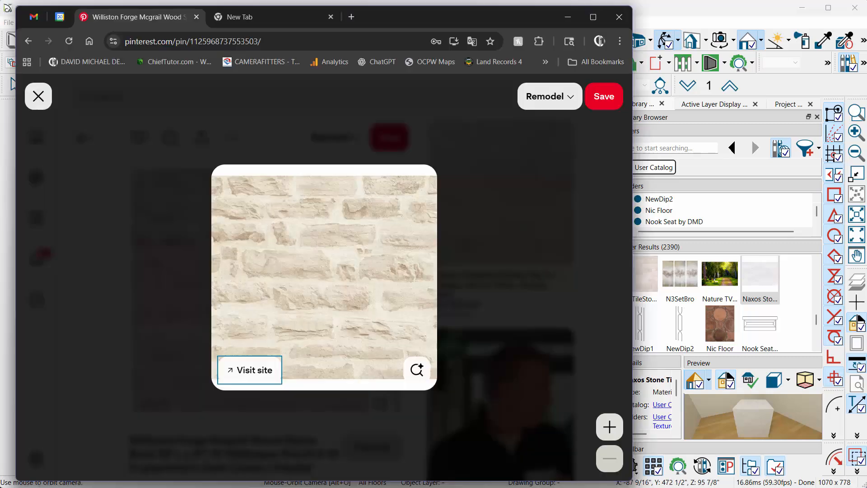
{"action": "left_click", "coordinate": [97, 237]}
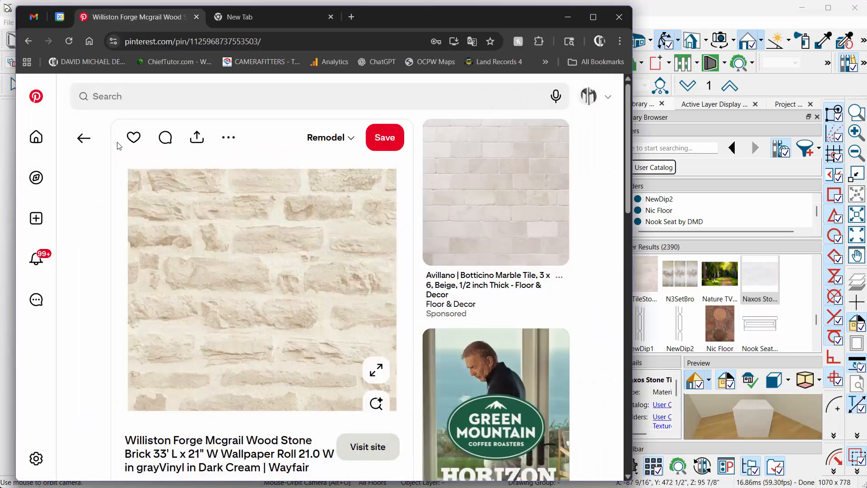
{"action": "left_click", "coordinate": [84, 137]}
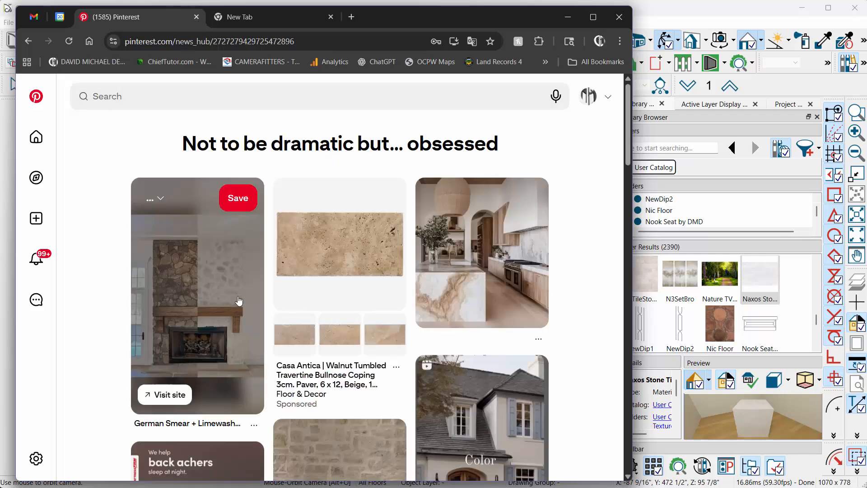
{"action": "scroll", "coordinate": [290, 253], "scroll_direction": "down", "scroll_amount": 3}
{"action": "left_click", "coordinate": [347, 366]}
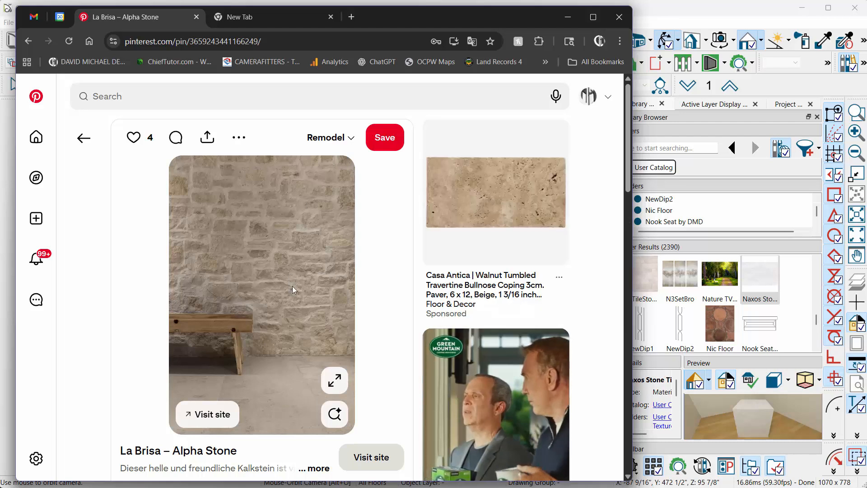
{"action": "left_click", "coordinate": [203, 418]}
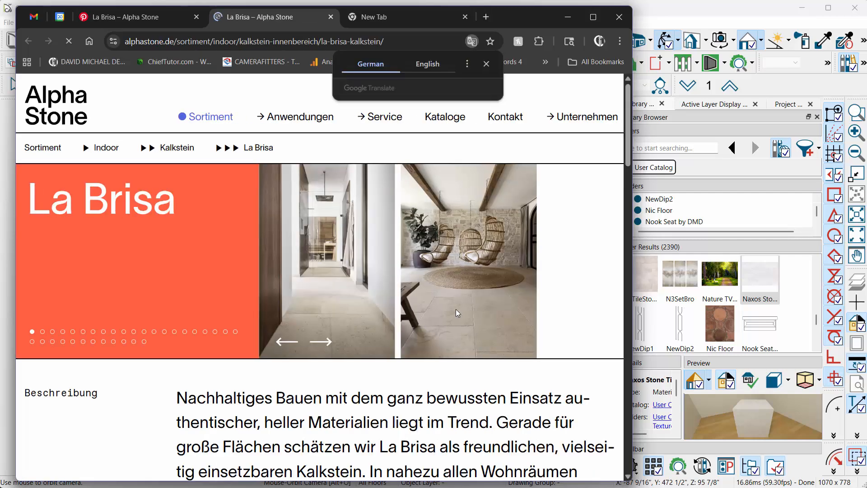
{"action": "left_click", "coordinate": [331, 17]}
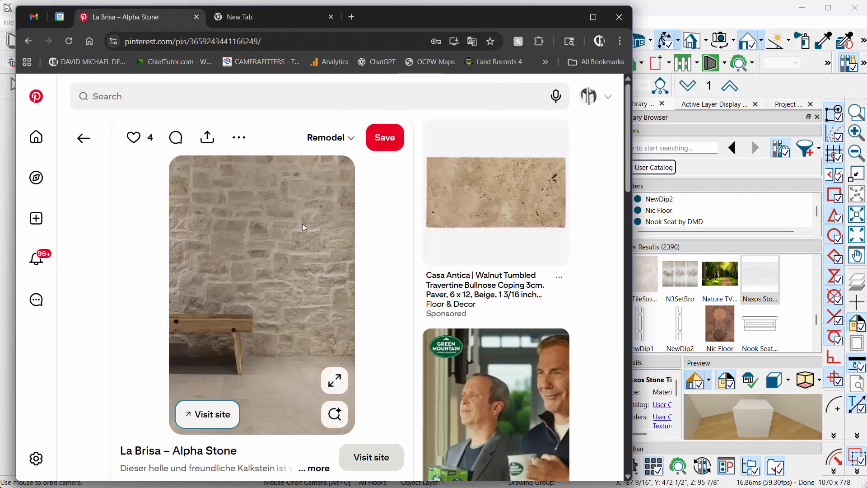
- Return to Chief Architect and screen-capture the stone wall area above the bench in the pin image as a new material
{"action": "left_click", "coordinate": [658, 17]}
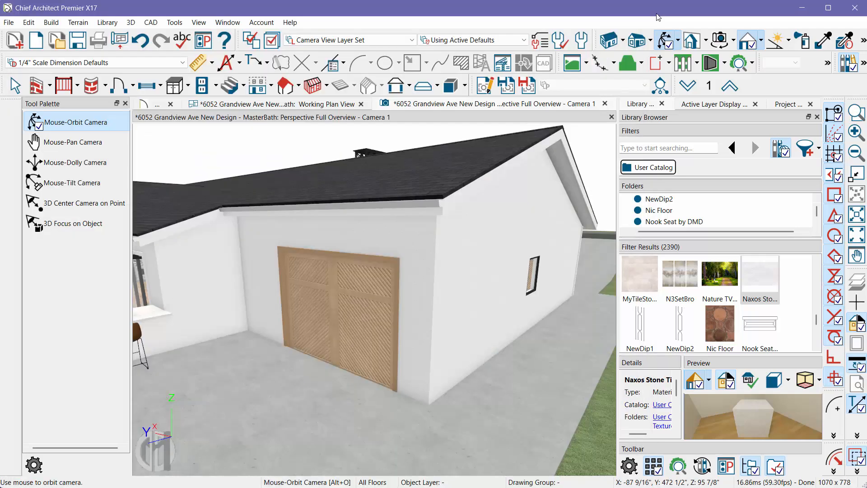
{"action": "left_click", "coordinate": [175, 23]}
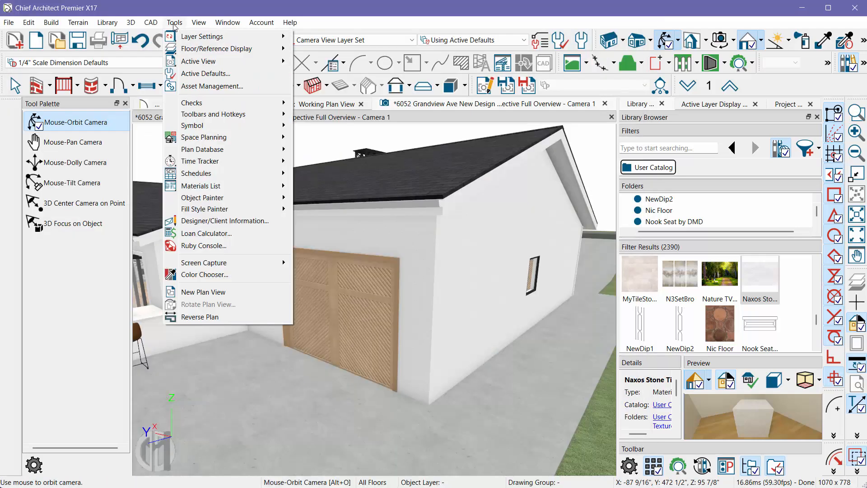
{"action": "mouse_move", "coordinate": [222, 263]}
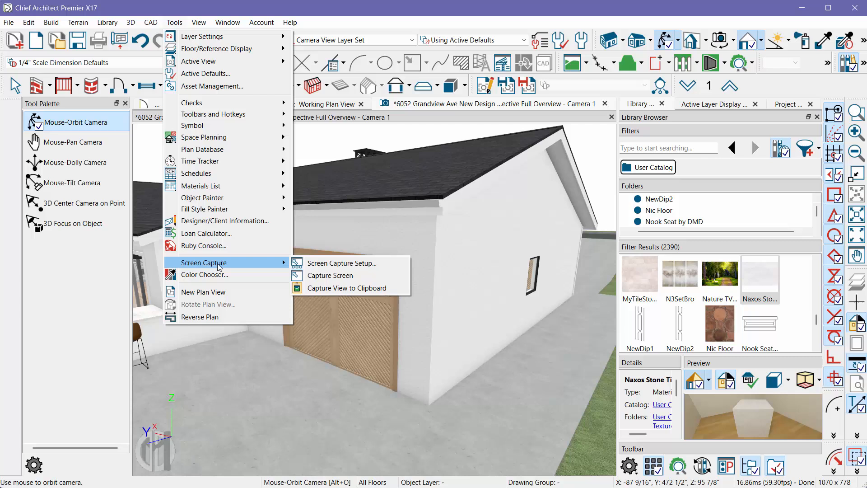
{"action": "left_click", "coordinate": [350, 277]}
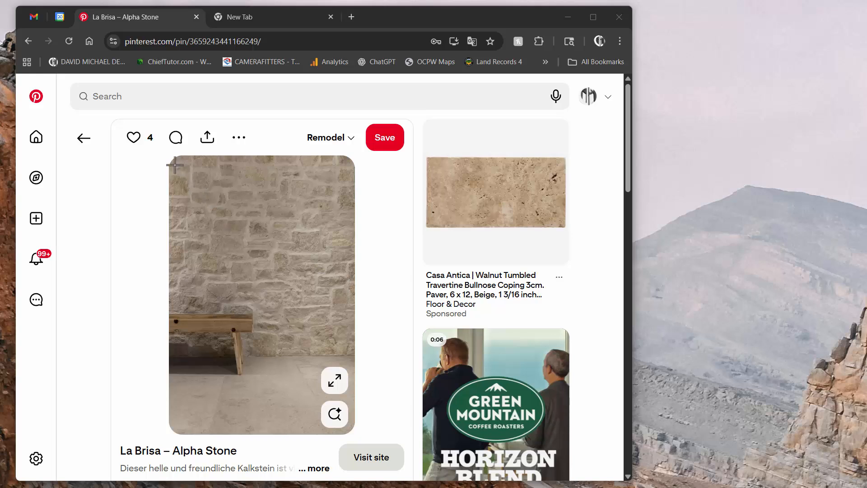
{"action": "mouse_move", "coordinate": [175, 165]}
{"action": "left_mouse_down"}
{"action": "mouse_move", "coordinate": [225, 243]}
{"action": "mouse_move", "coordinate": [278, 287]}
{"action": "mouse_move", "coordinate": [317, 296]}
{"action": "mouse_move", "coordinate": [340, 280]}
{"action": "left_mouse_up"}
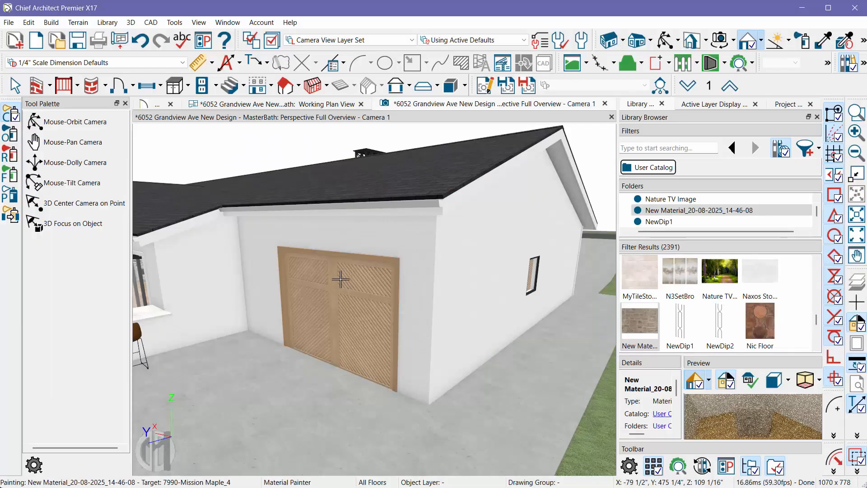
- Open the captured stone material from the library and turn off Stretch to Fit for its X and Y texture scales
{"action": "right_click", "coordinate": [650, 323]}
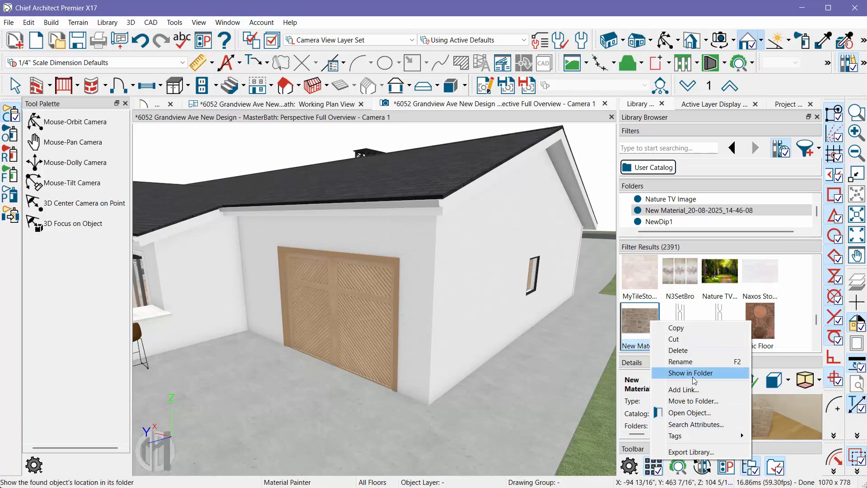
{"action": "left_click", "coordinate": [690, 412]}
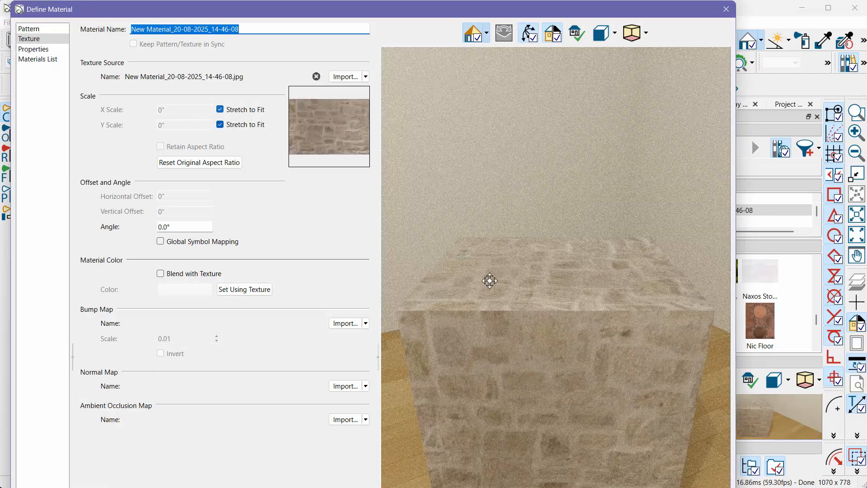
{"action": "scroll", "coordinate": [539, 412], "scroll_direction": "down", "scroll_amount": 2}
{"action": "scroll", "coordinate": [536, 364], "scroll_direction": "up", "scroll_amount": 3}
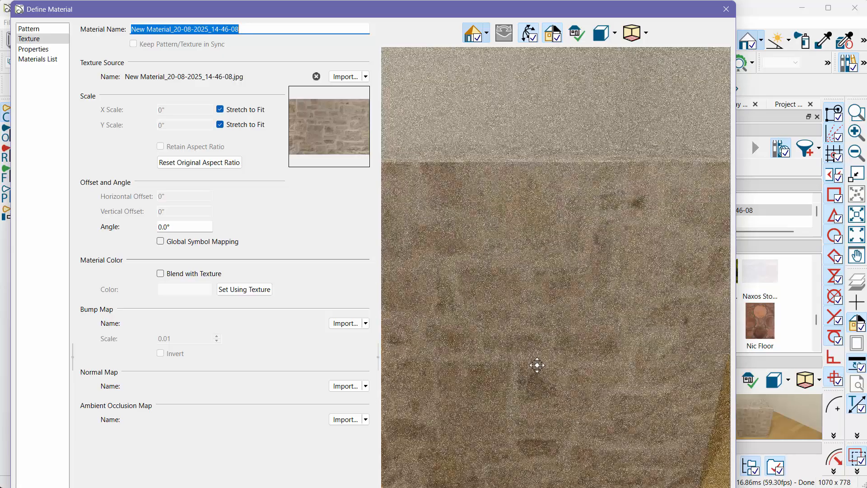
{"action": "scroll", "coordinate": [576, 367], "scroll_direction": "down", "scroll_amount": 3}
{"action": "left_click_drag", "start_coordinate": [575, 366], "coordinate": [375, 193]}
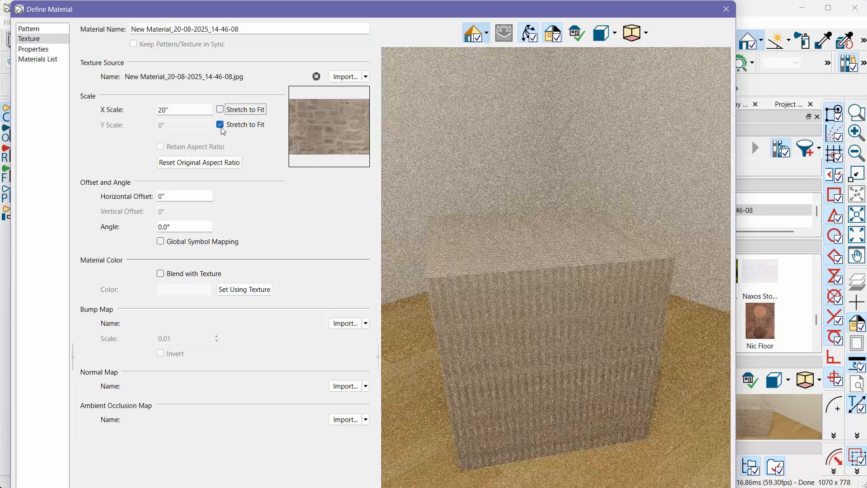
{"action": "left_click", "coordinate": [226, 124]}
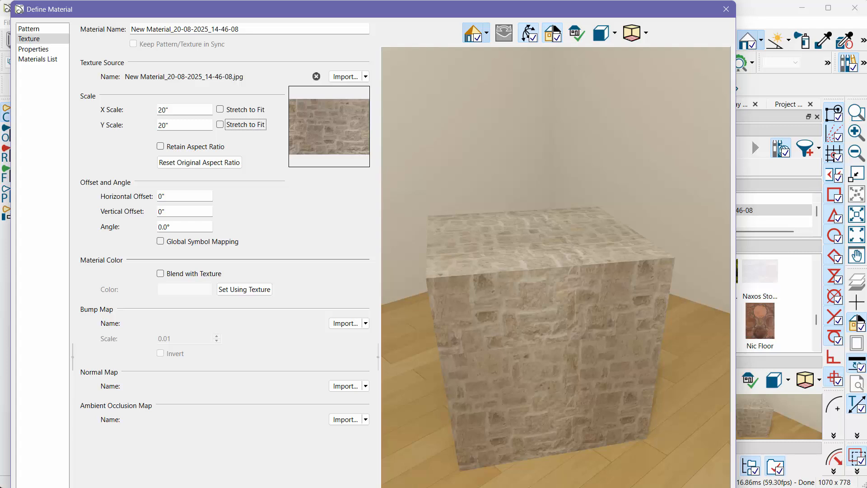
{"action": "key", "text": "Return"}
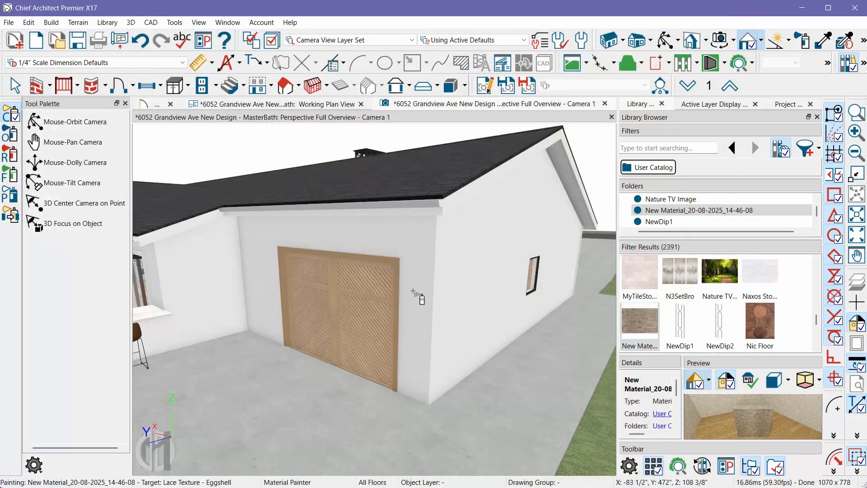
- Paint the exterior walls around the wooden garage door and the adjoining side wall with the captured stone material
{"action": "left_click", "coordinate": [413, 292]}
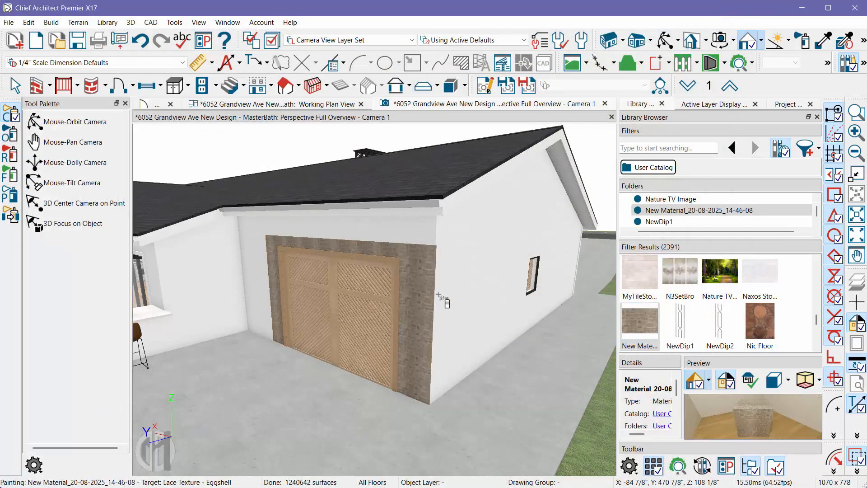
{"action": "left_click", "coordinate": [411, 239]}
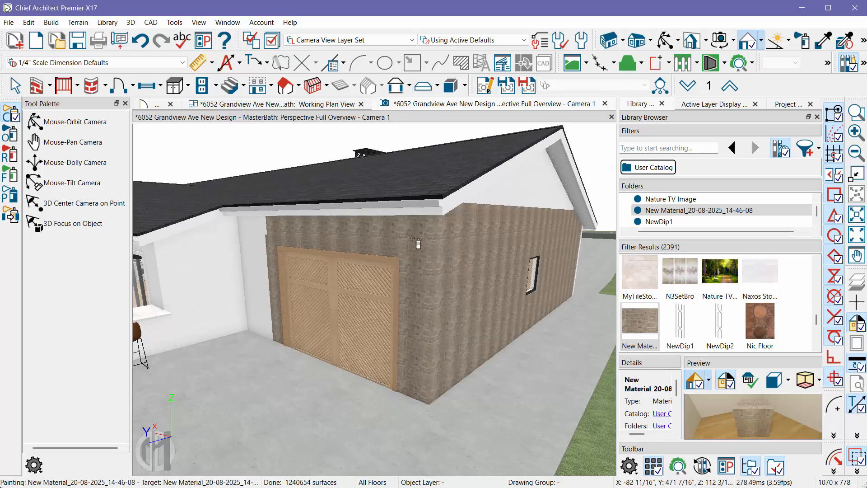
{"action": "left_click", "coordinate": [258, 244]}
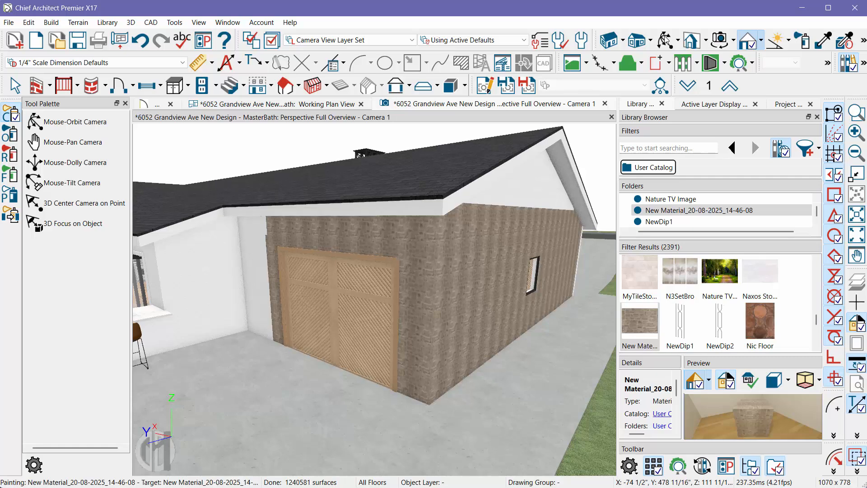
- Adjust the material definition of the garage wall's stone, setting its texture X and Y scale to 40"
{"action": "left_click", "coordinate": [666, 40]}
{"action": "scroll", "coordinate": [455, 267], "scroll_direction": "up", "scroll_amount": 3}
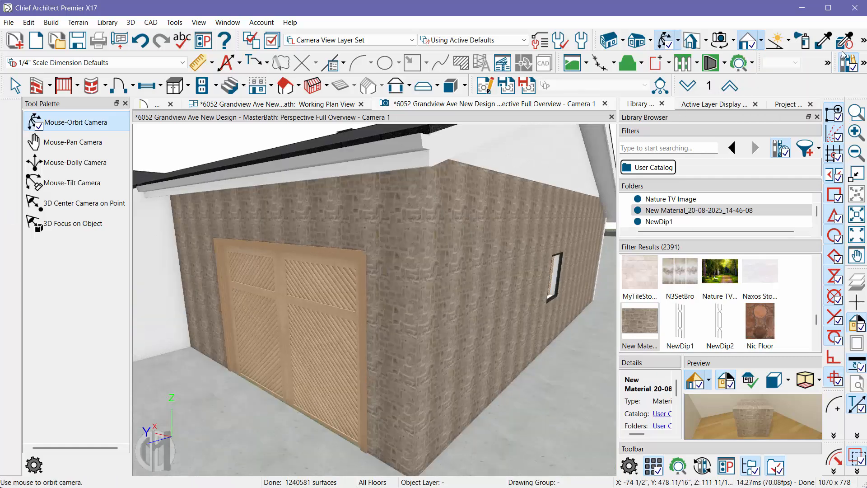
{"action": "left_click", "coordinate": [864, 43]}
{"action": "left_click", "coordinate": [630, 61]}
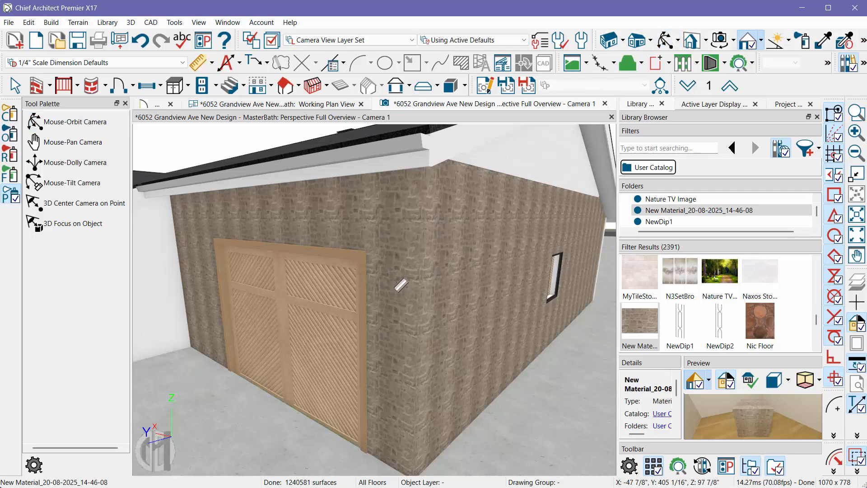
{"action": "left_click", "coordinate": [400, 288]}
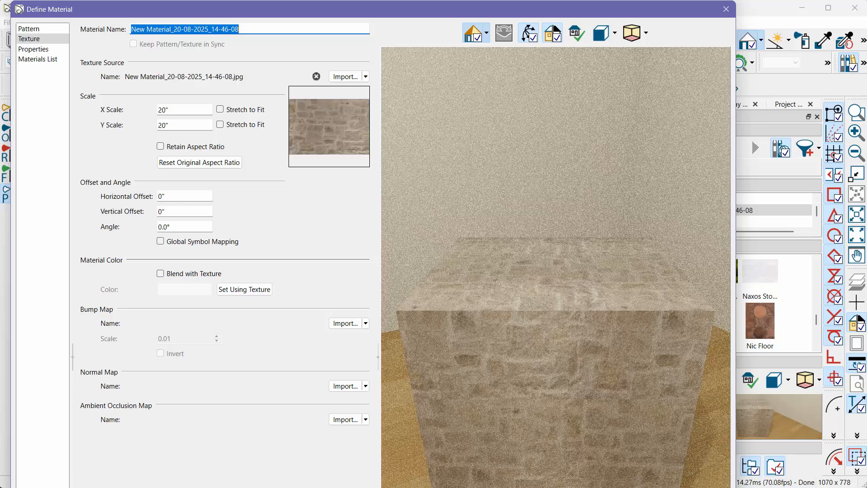
{"action": "left_click_drag", "start_coordinate": [735, 487], "coordinate": [654, 458]}
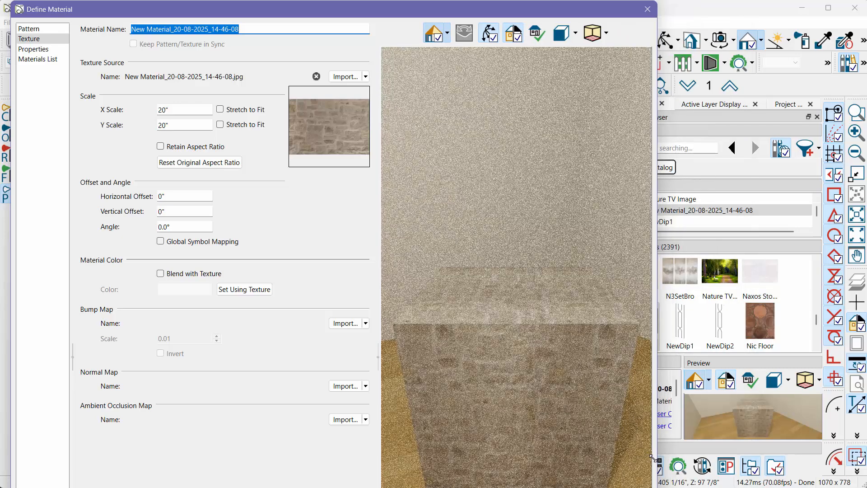
{"action": "left_click", "coordinate": [137, 116]}
{"action": "type", "text": "40"}
{"action": "key", "text": "Tab"}
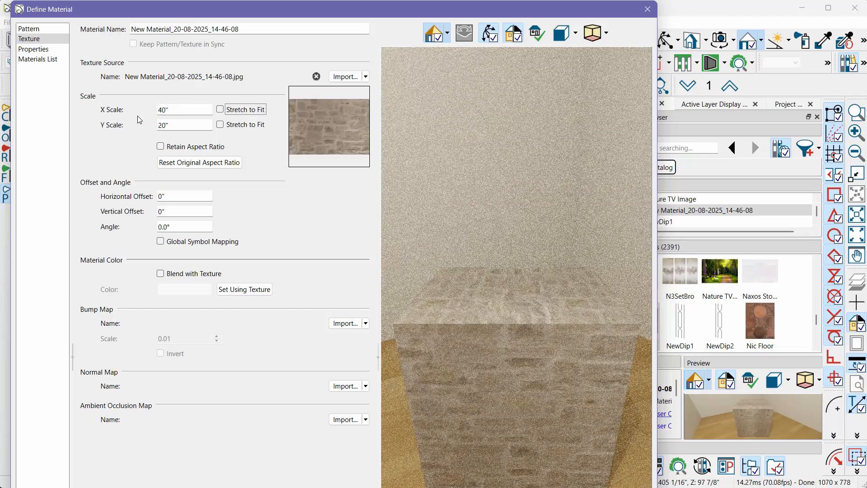
{"action": "key", "text": "Tab"}
{"action": "type", "text": "40"}
{"action": "key", "text": "Tab"}
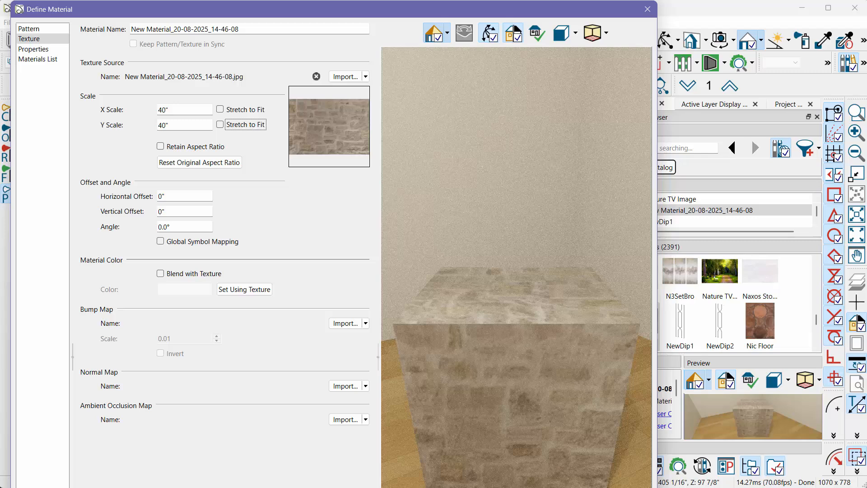
{"action": "key", "text": "Return"}
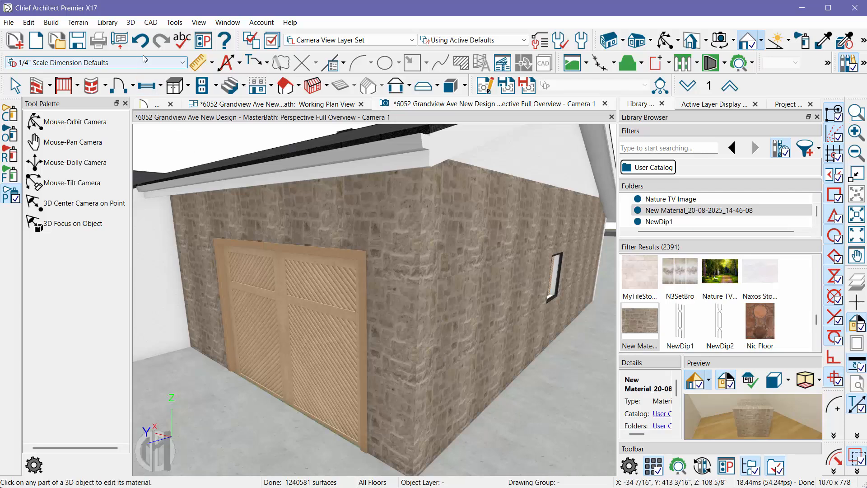
- Open the Material Builder and load the Chief Architect Masonry and Stone Builder
{"action": "left_click", "coordinate": [174, 22]}
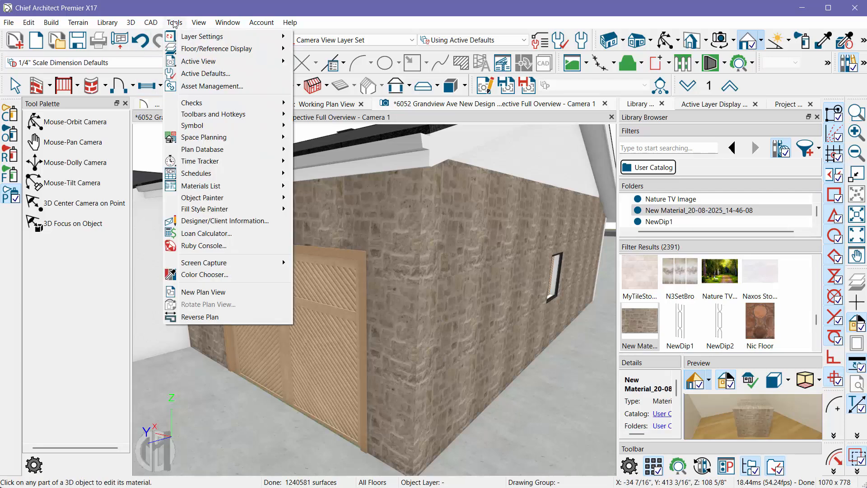
{"action": "mouse_move", "coordinate": [131, 23]}
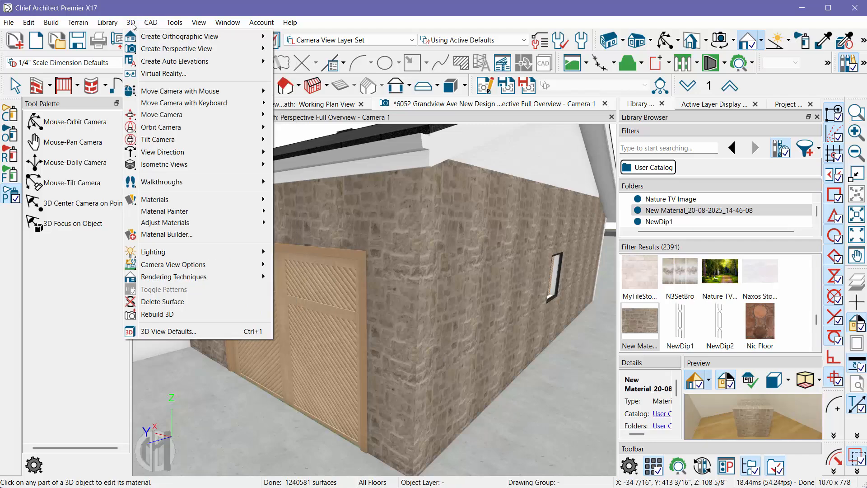
{"action": "left_click", "coordinate": [156, 235]}
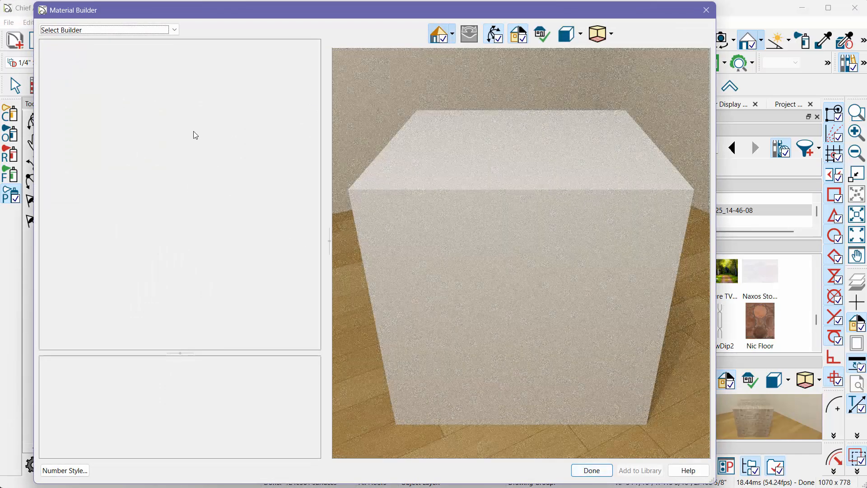
{"action": "left_click", "coordinate": [176, 31]}
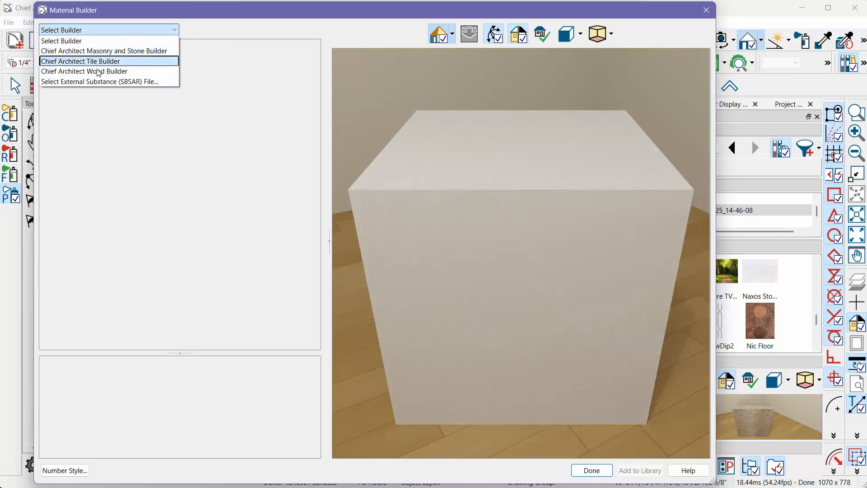
{"action": "left_click", "coordinate": [156, 51]}
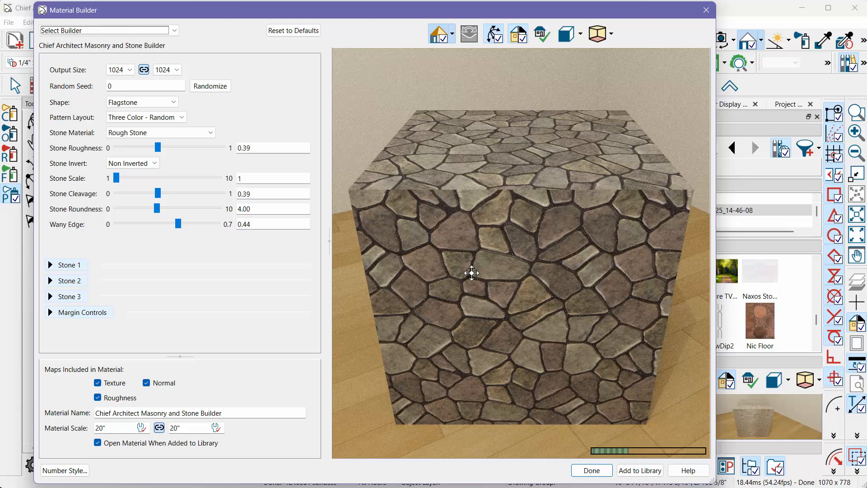
- Set the masonry material's stone shape to Uncut
{"action": "left_click", "coordinate": [147, 103]}
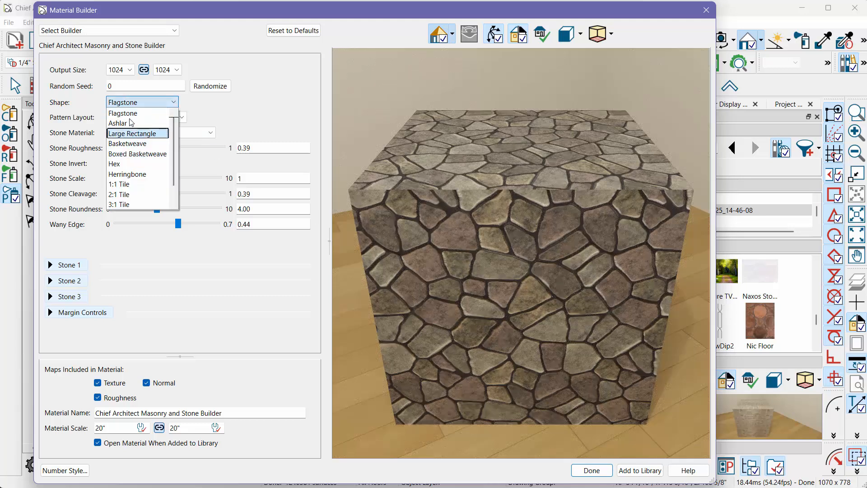
{"action": "scroll", "coordinate": [144, 155], "scroll_direction": "down", "scroll_amount": 1}
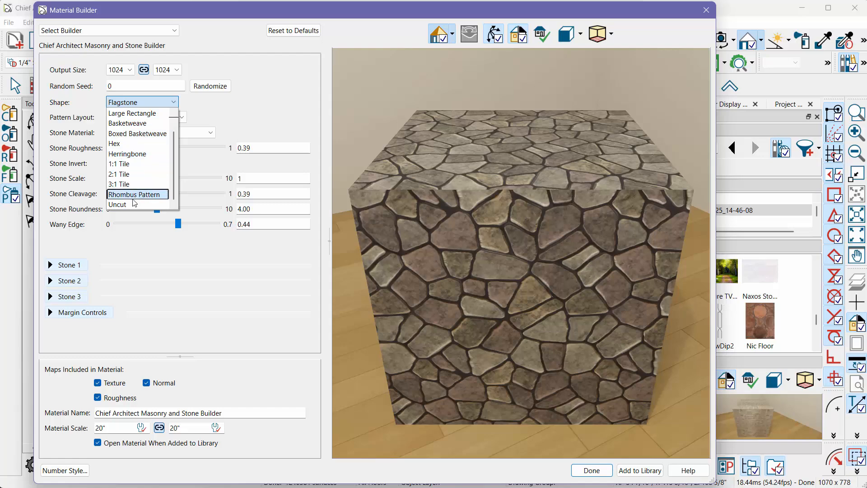
{"action": "left_click", "coordinate": [476, 304]}
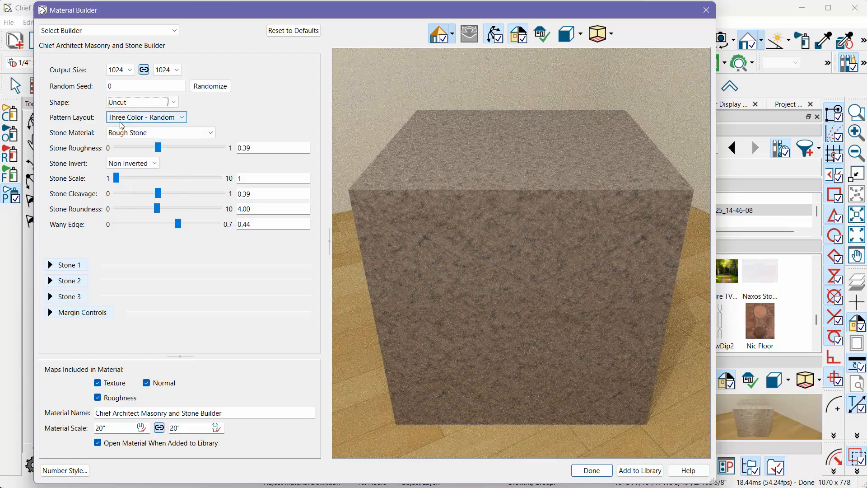
- Set the masonry material's pattern layout to One Color and its stone material to Image Input - Image Color Only
{"action": "left_click", "coordinate": [126, 119]}
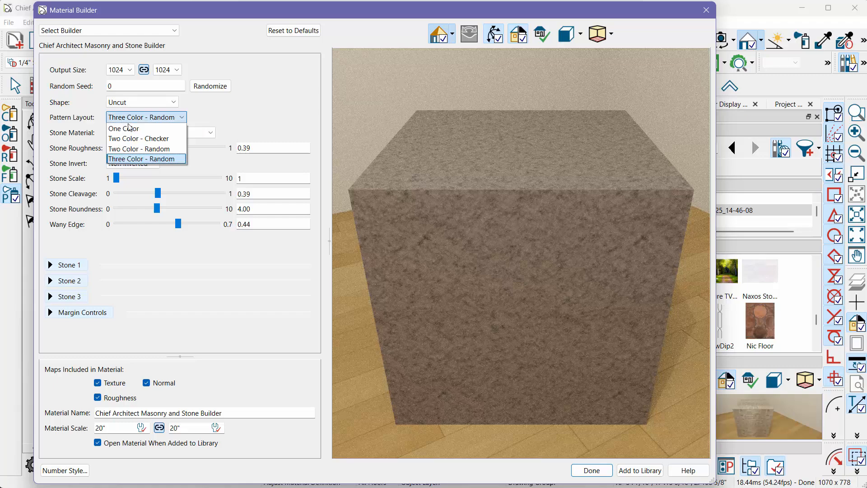
{"action": "left_click", "coordinate": [154, 118]}
{"action": "left_click", "coordinate": [132, 134]}
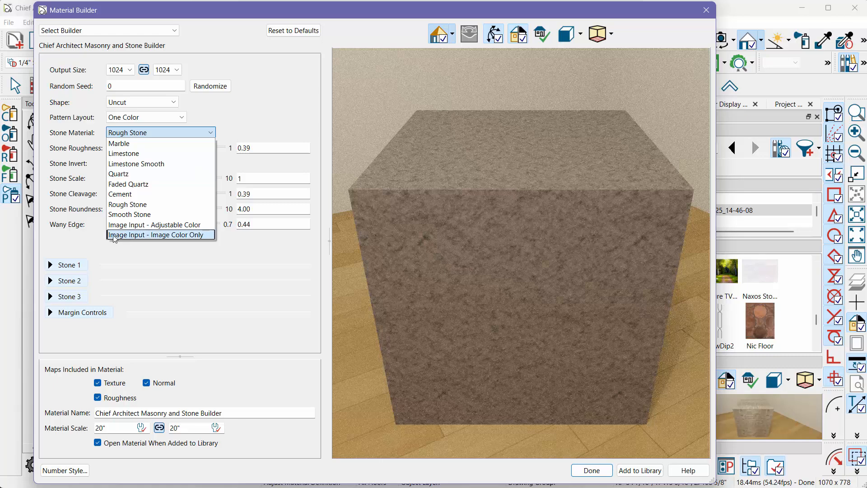
{"action": "left_click", "coordinate": [156, 235]}
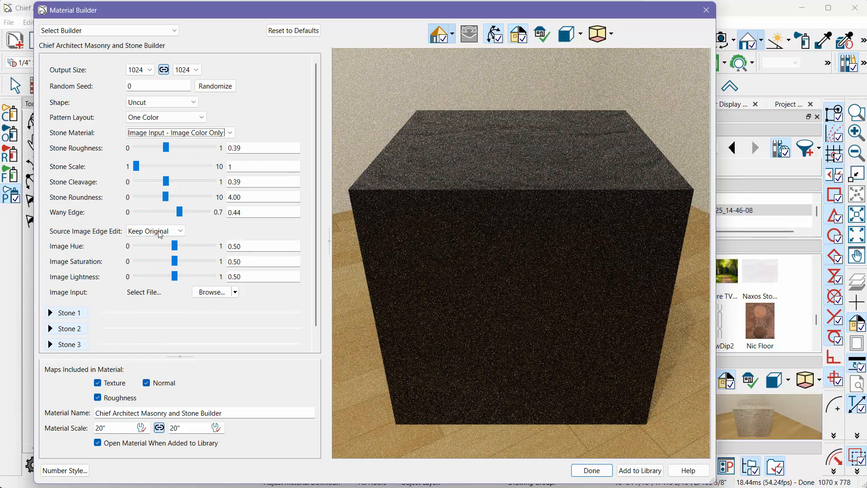
- Load New Material_20-08-2025_14-46-08 from the X17 Data -My Textures folder as the stone's input image
{"action": "left_click", "coordinate": [210, 292]}
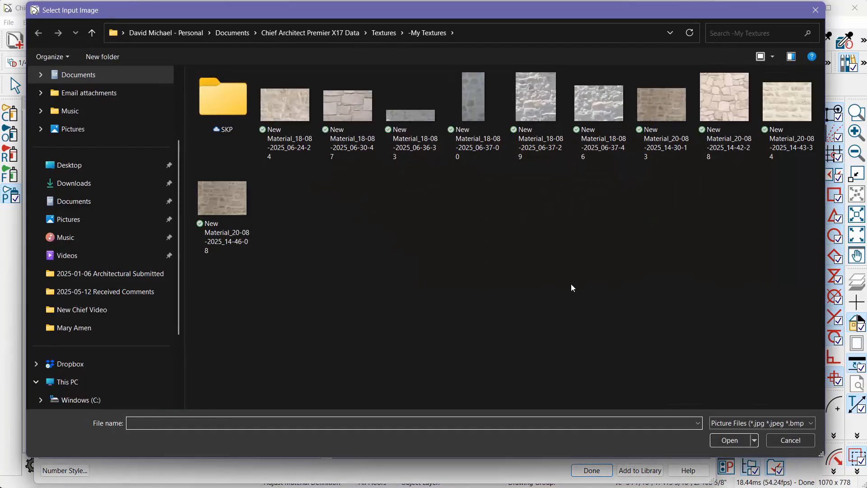
{"action": "left_click", "coordinate": [70, 166]}
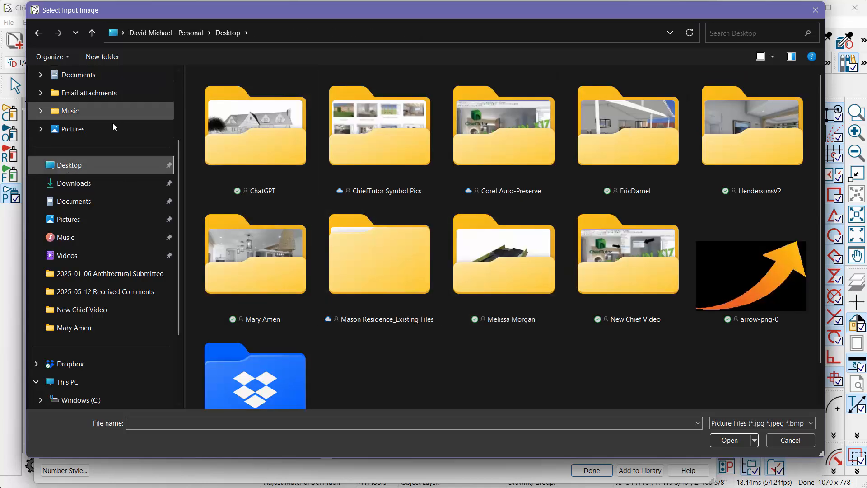
{"action": "left_click", "coordinate": [75, 202]}
{"action": "double_click", "coordinate": [246, 204]}
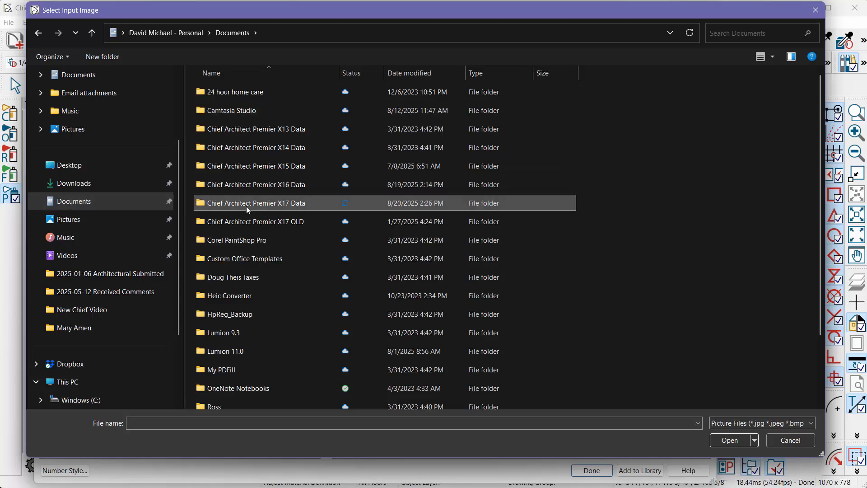
{"action": "double_click", "coordinate": [225, 259]}
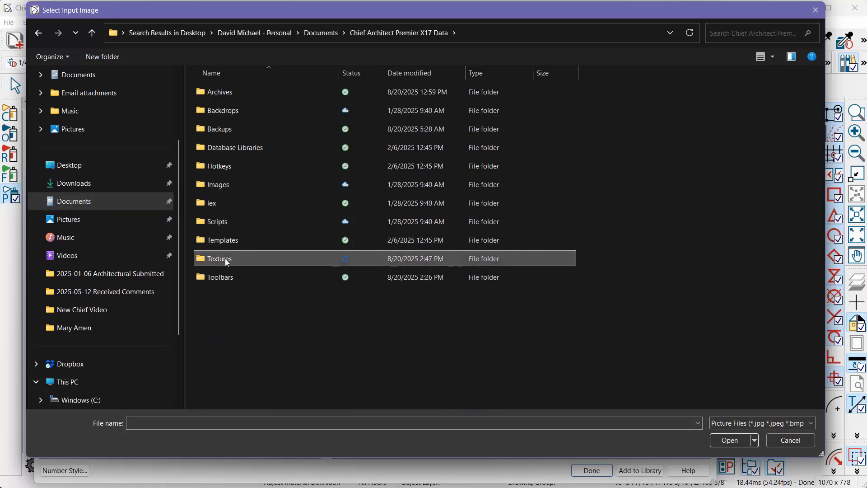
{"action": "double_click", "coordinate": [224, 108]}
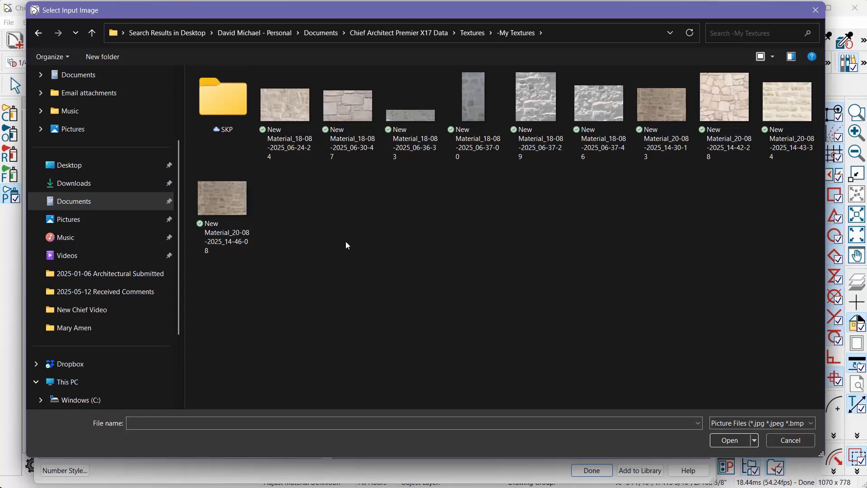
{"action": "left_click", "coordinate": [216, 208]}
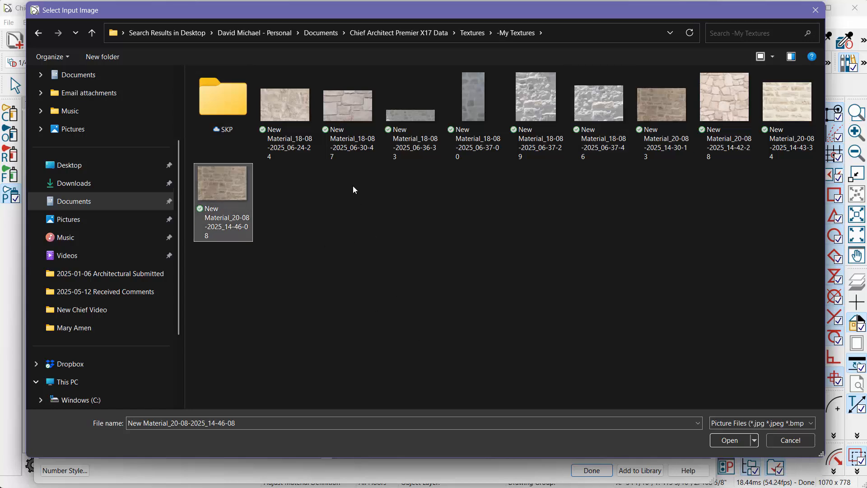
{"action": "left_click", "coordinate": [665, 142]}
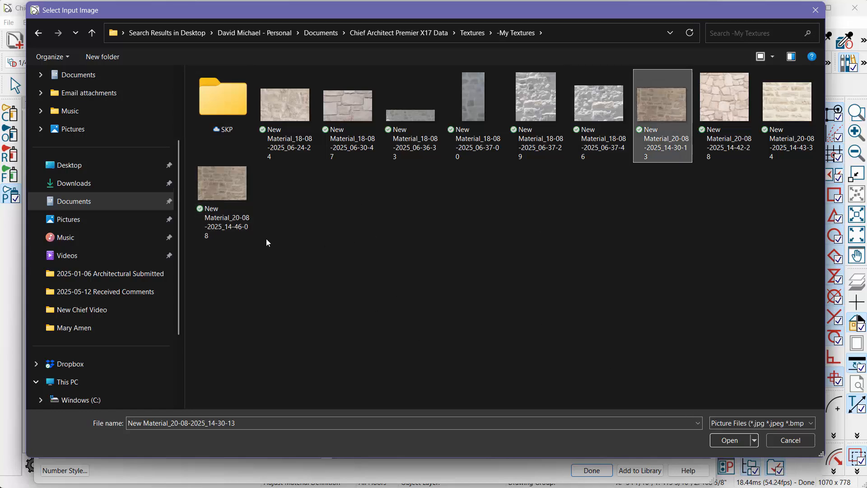
{"action": "left_click", "coordinate": [234, 225]}
{"action": "left_click", "coordinate": [743, 444]}
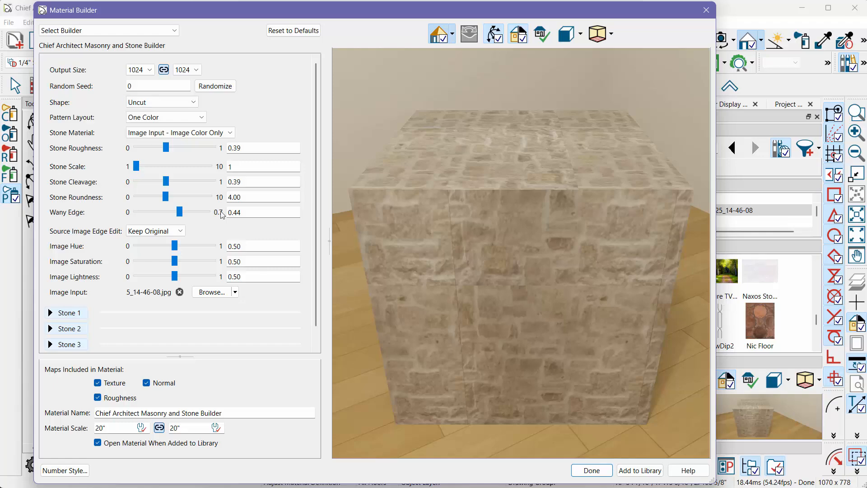
- Set the source image edge edit to Make Seamless and name the material STONE 101
{"action": "left_click", "coordinate": [141, 233]}
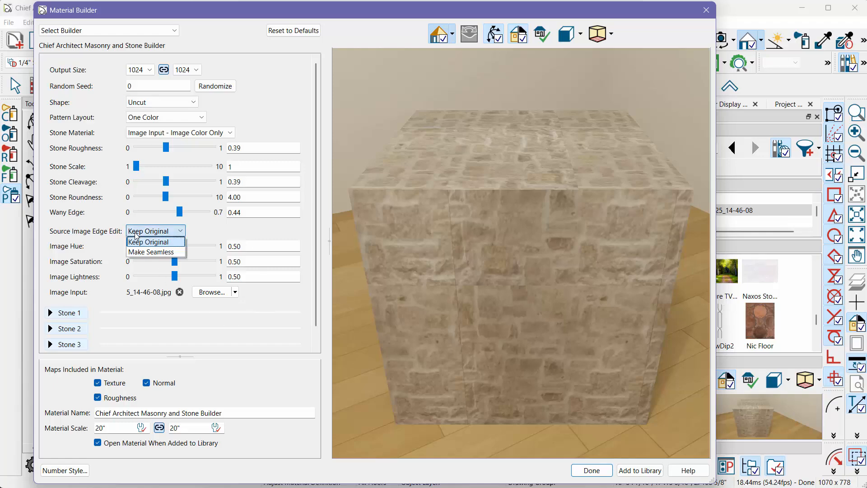
{"action": "left_click", "coordinate": [160, 254]}
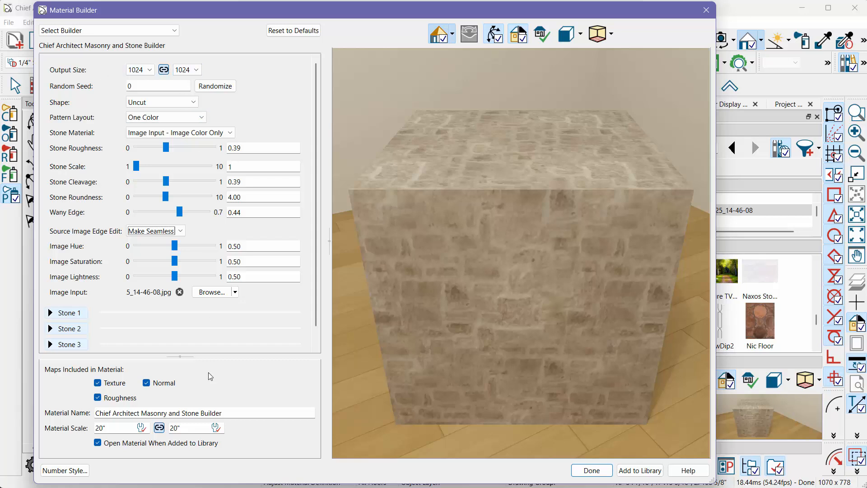
{"action": "left_click_drag", "start_coordinate": [218, 411], "coordinate": [65, 407]}
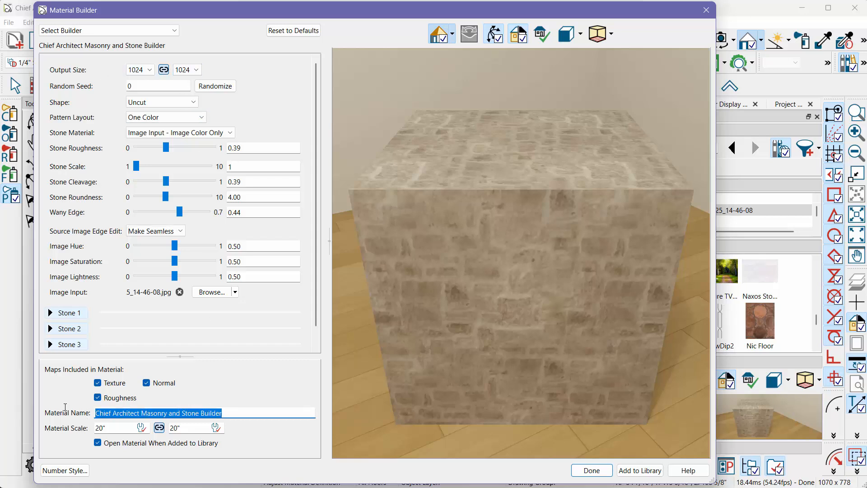
{"action": "type", "text": "STONE 101"}
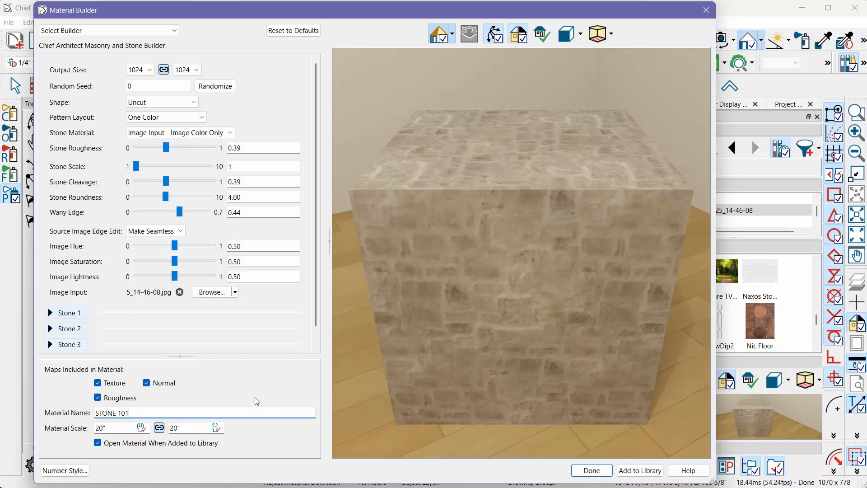
- Add STONE 101 to the library, accept its material definition, and close the Material Builder
{"action": "left_click", "coordinate": [644, 474]}
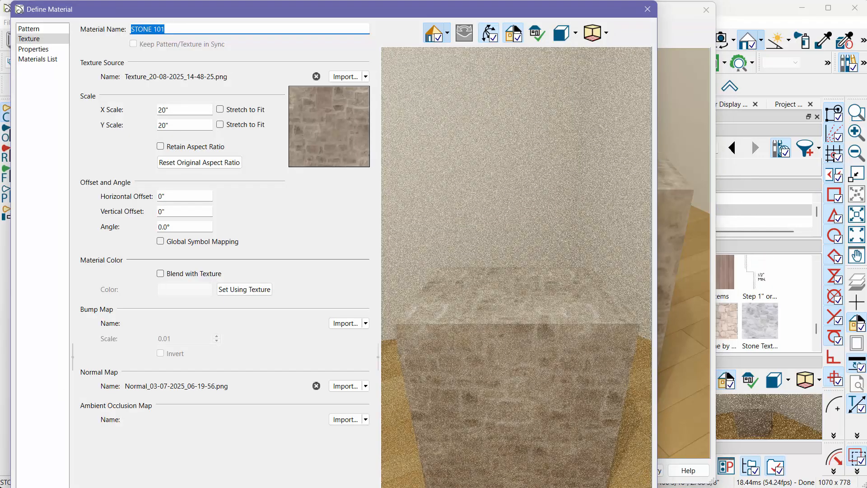
{"action": "key", "text": "Return"}
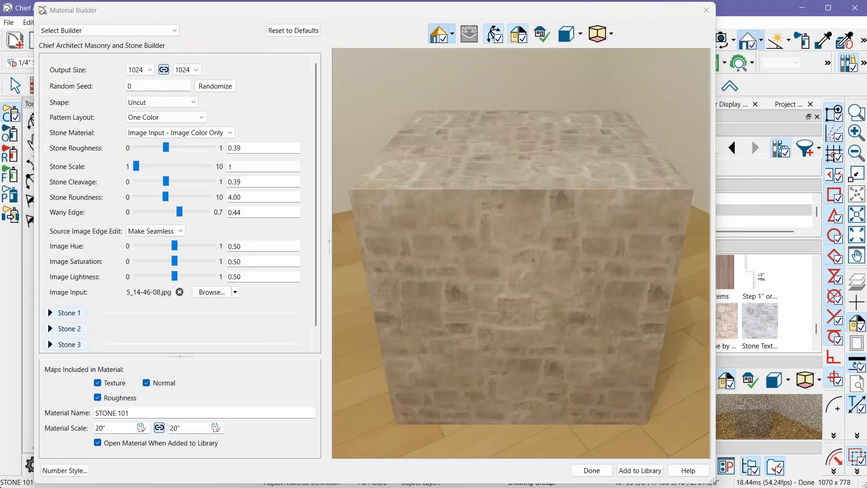
{"action": "left_click", "coordinate": [592, 470]}
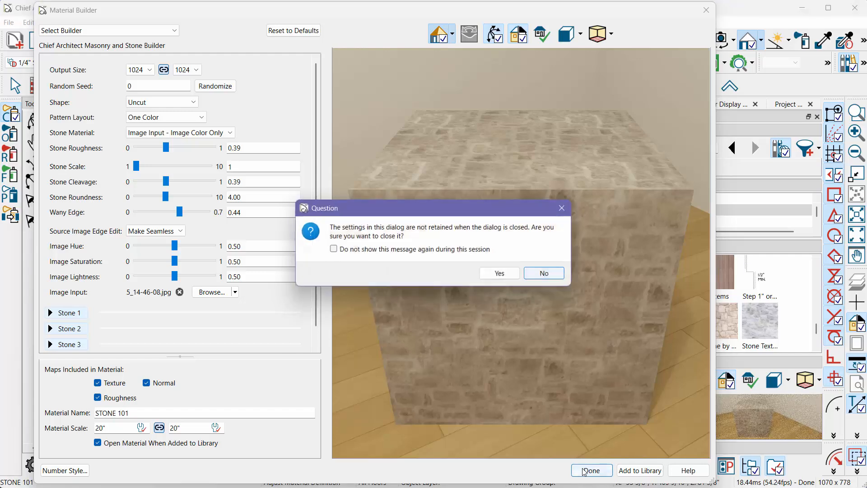
{"action": "left_click", "coordinate": [501, 275]}
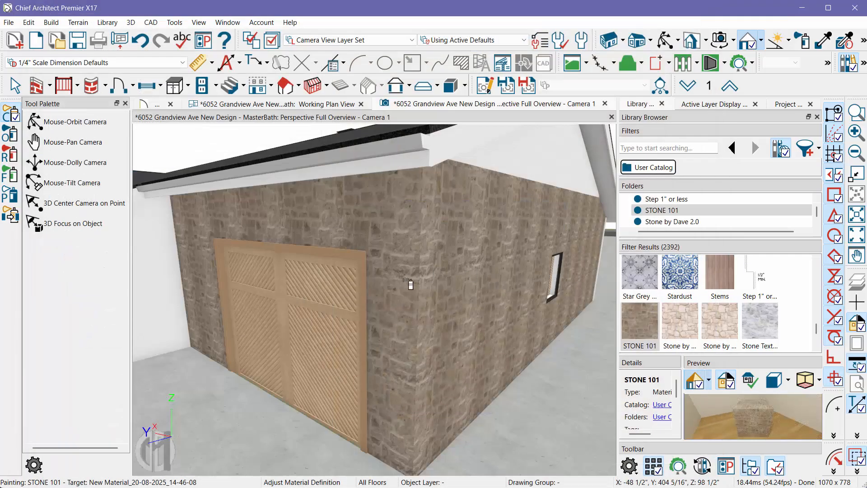
- Paint the garage's front and side walls, including the wall section above the door, with STONE 101
{"action": "left_click", "coordinate": [396, 294]}
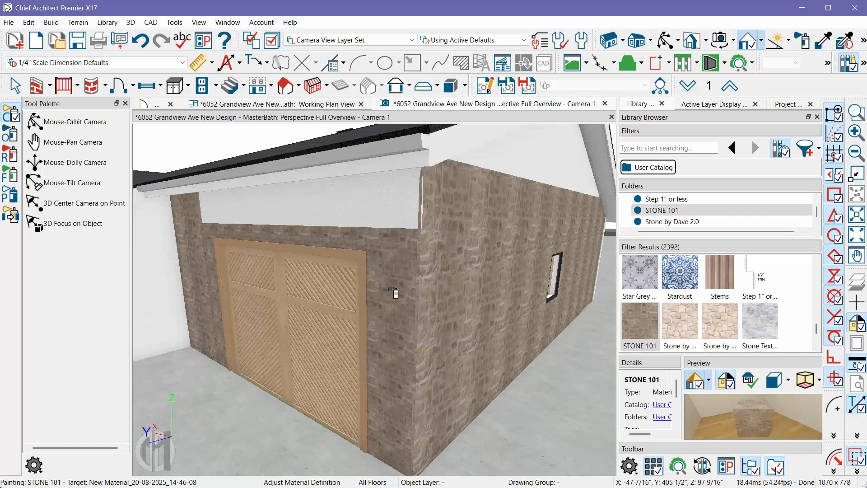
{"action": "left_click", "coordinate": [385, 210]}
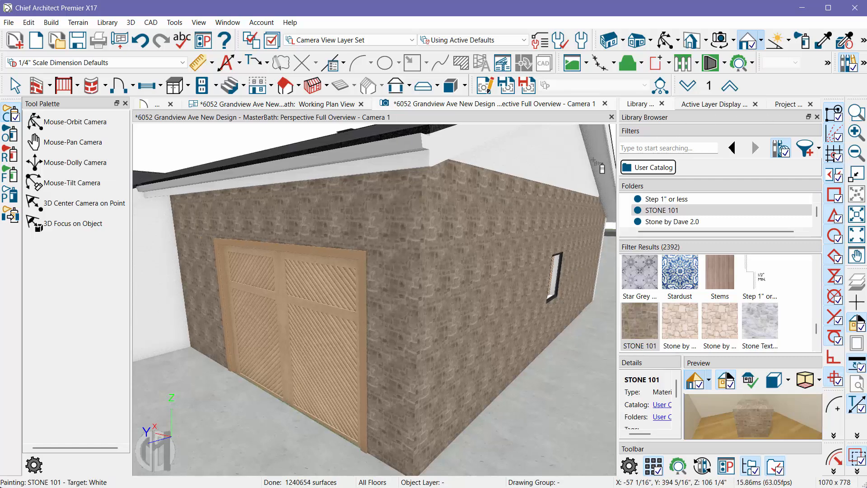
- Enlarge the STONE 101 texture on the garage's front wall with the Interactive Material Editor
{"action": "left_click", "coordinate": [863, 42]}
{"action": "left_click", "coordinate": [630, 60]}
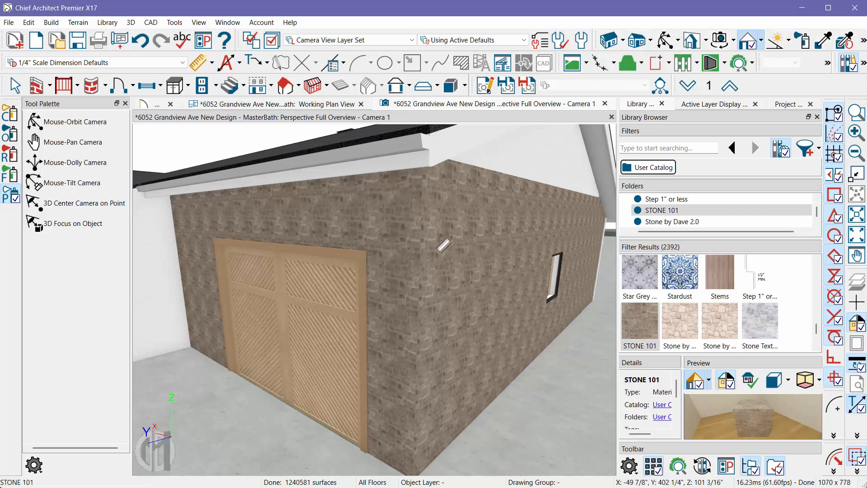
{"action": "left_click", "coordinate": [130, 22]}
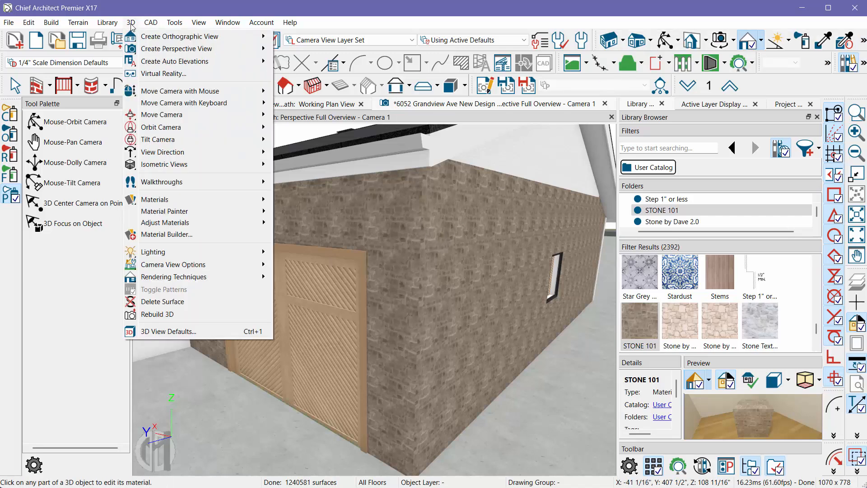
{"action": "mouse_move", "coordinate": [175, 23]}
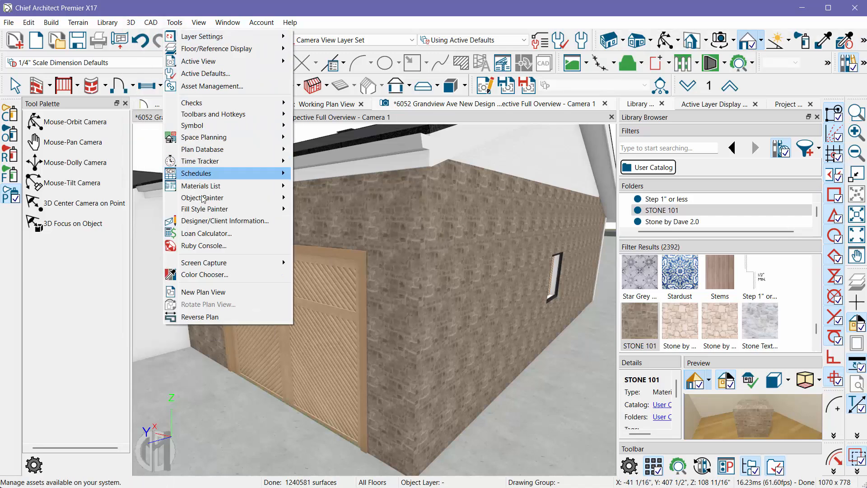
{"action": "mouse_move", "coordinate": [131, 23]}
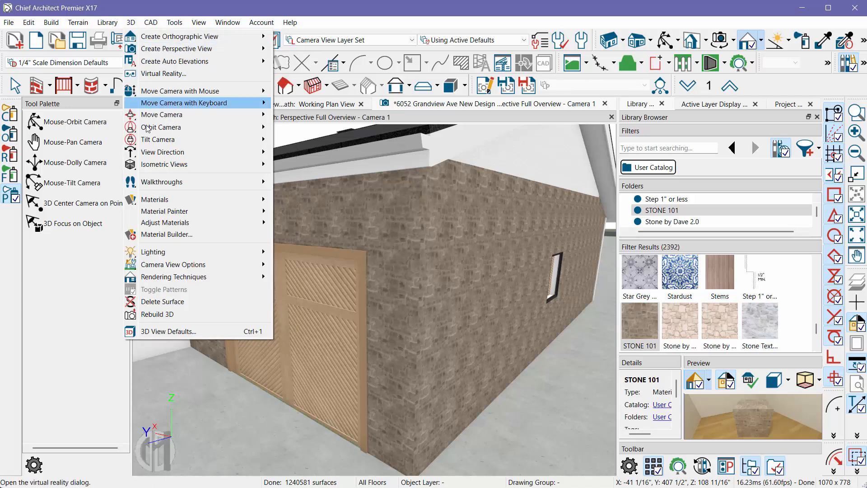
{"action": "mouse_move", "coordinate": [164, 228]}
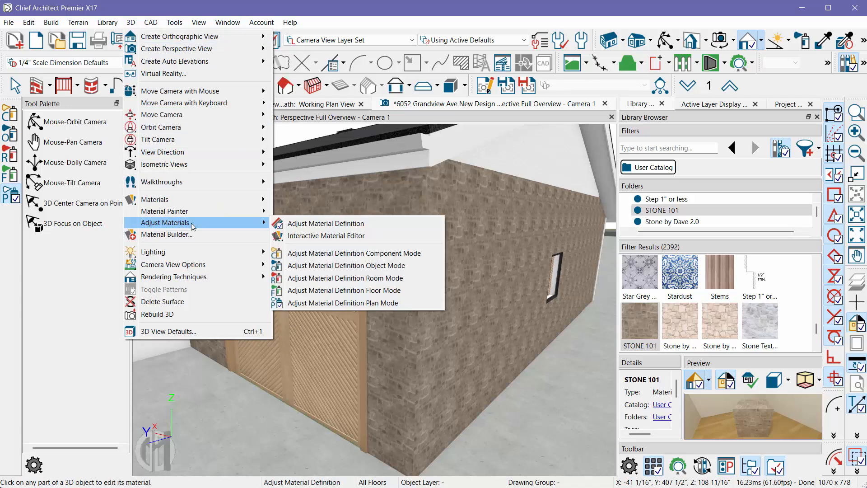
{"action": "left_click", "coordinate": [336, 239]}
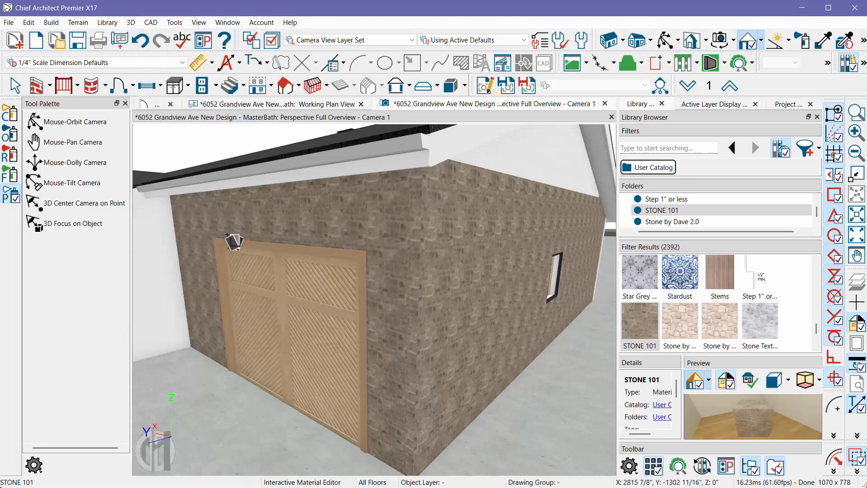
{"action": "left_click", "coordinate": [397, 290]}
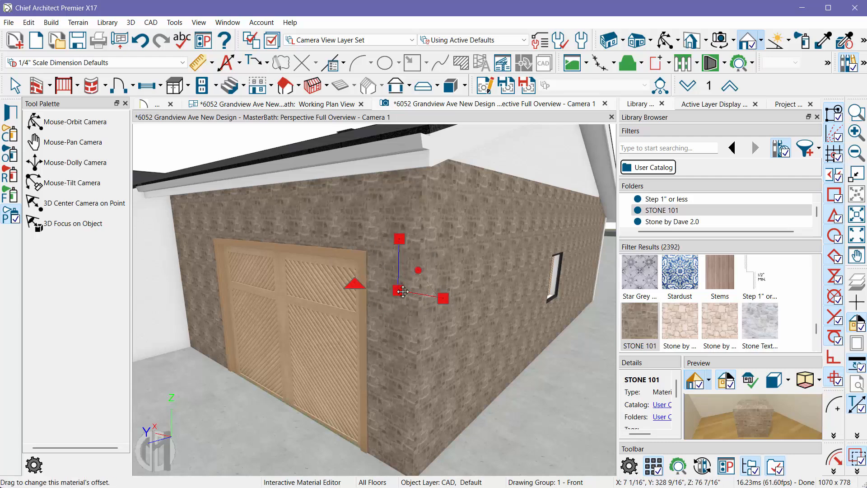
{"action": "left_click_drag", "start_coordinate": [425, 265], "coordinate": [431, 258]}
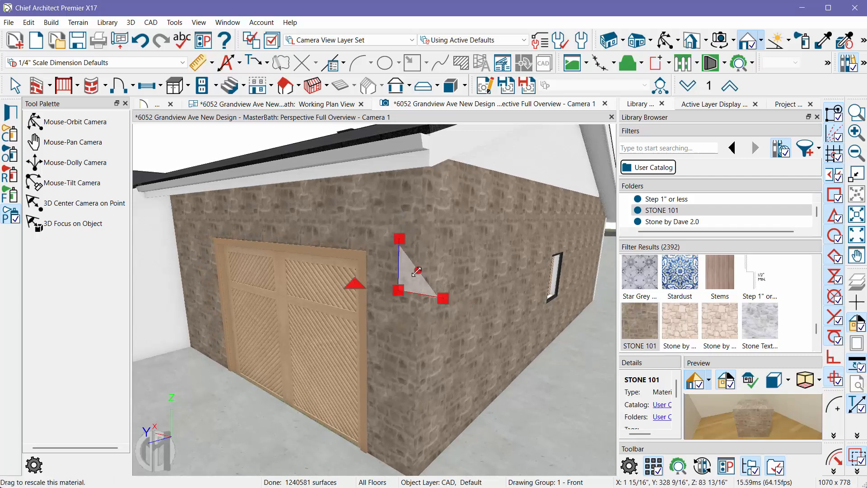
- Fine-tune the wall stone's offset, rotation, X scale and overall scale using the interactive edit handles
{"action": "mouse_move", "coordinate": [399, 292]}
{"action": "left_mouse_down"}
{"action": "mouse_move", "coordinate": [392, 274]}
{"action": "mouse_move", "coordinate": [361, 255]}
{"action": "mouse_move", "coordinate": [409, 261]}
{"action": "mouse_move", "coordinate": [414, 270]}
{"action": "mouse_move", "coordinate": [344, 253]}
{"action": "mouse_move", "coordinate": [326, 257]}
{"action": "mouse_move", "coordinate": [388, 285]}
{"action": "left_mouse_up"}
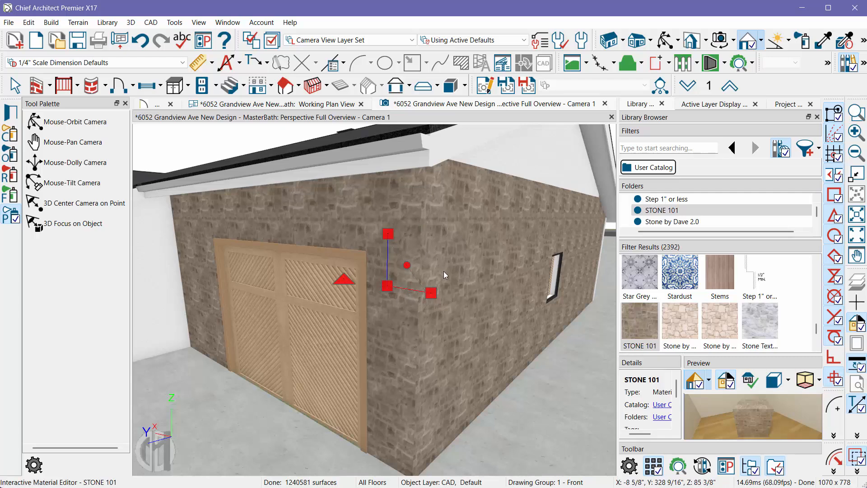
{"action": "mouse_move", "coordinate": [344, 279]}
{"action": "left_mouse_down"}
{"action": "mouse_move", "coordinate": [344, 269]}
{"action": "mouse_move", "coordinate": [337, 279]}
{"action": "left_mouse_up"}
{"action": "left_click_drag", "start_coordinate": [430, 295], "coordinate": [431, 291]}
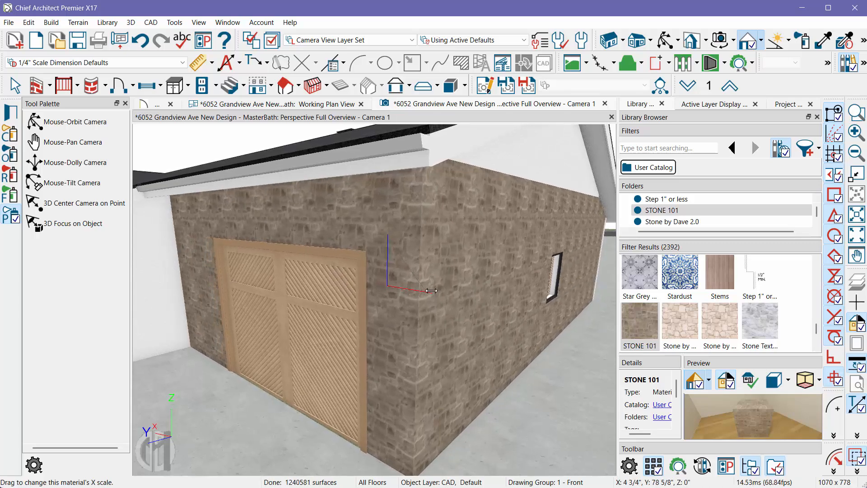
{"action": "left_click_drag", "start_coordinate": [403, 265], "coordinate": [455, 271]}
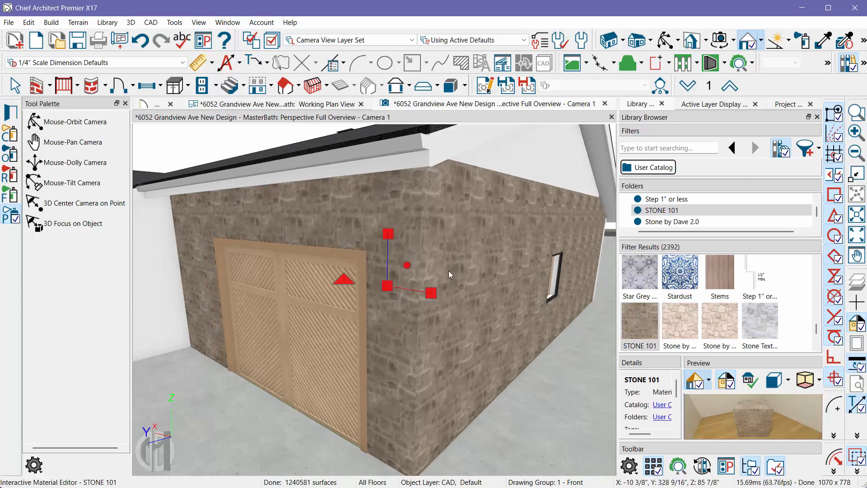
- Pick up STONE 101 from the side wall and paint the gable above it and the wall section over the garage door
{"action": "left_click", "coordinate": [823, 40]}
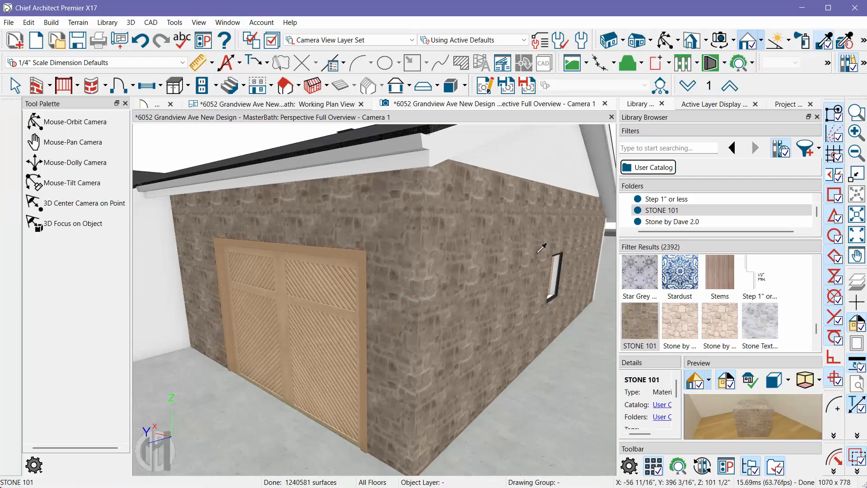
{"action": "left_click", "coordinate": [452, 273]}
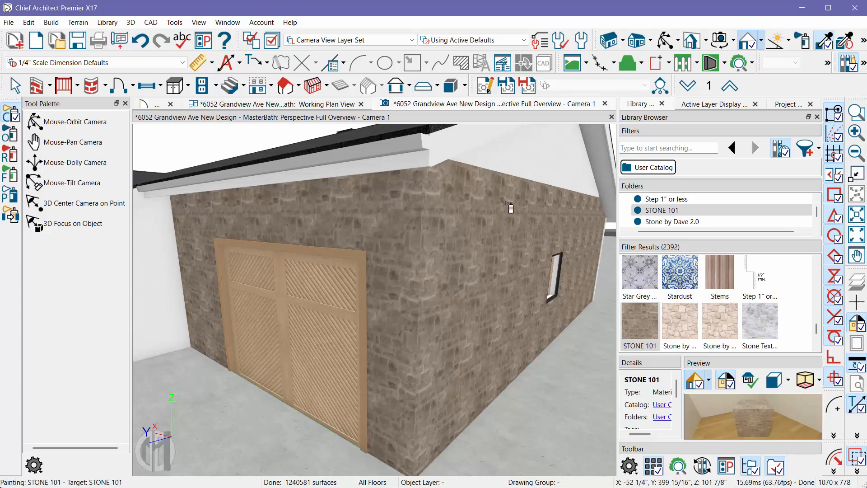
{"action": "left_click", "coordinate": [538, 168]}
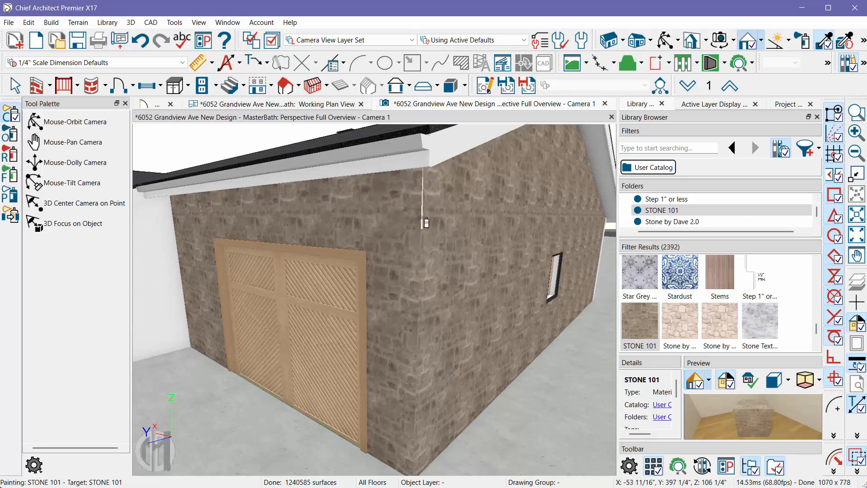
{"action": "left_click", "coordinate": [420, 219]}
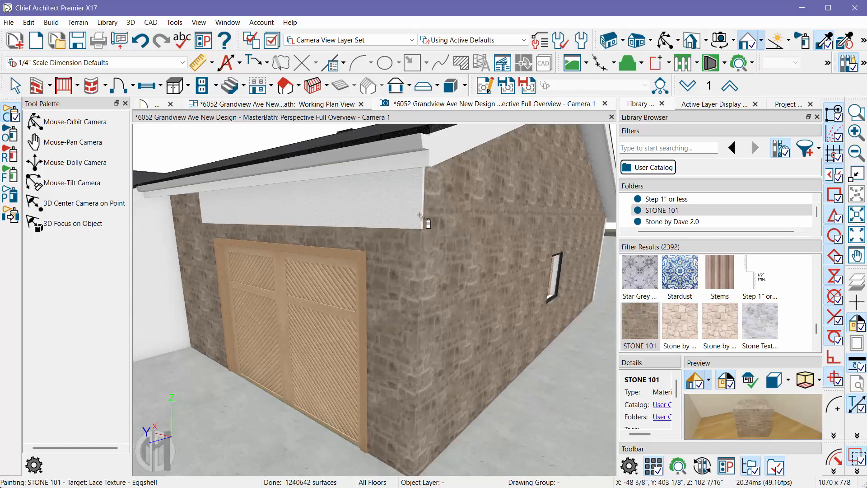
{"action": "left_click", "coordinate": [419, 222]}
{"action": "key", "text": "Escape"}
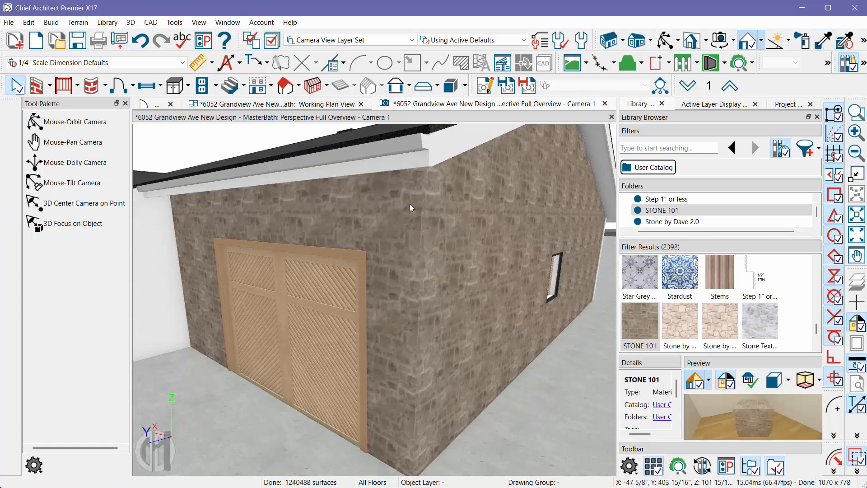
- Examine the stone texture around the garage door up close and locate the Interactive Material Editor command
{"action": "left_click", "coordinate": [665, 39]}
{"action": "left_click_drag", "start_coordinate": [421, 195], "coordinate": [370, 265]}
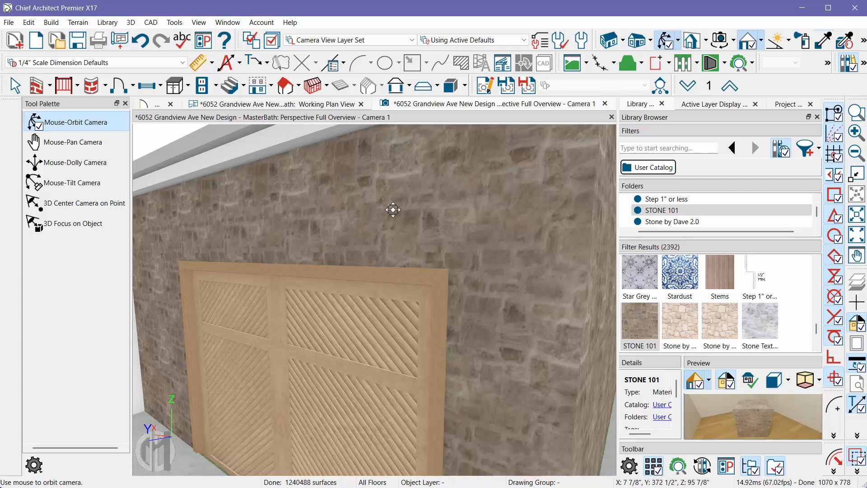
{"action": "left_click", "coordinate": [131, 23]}
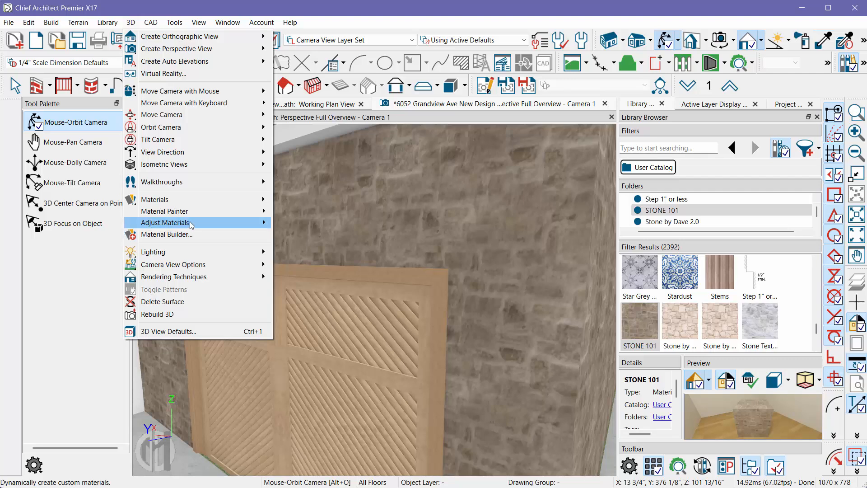
{"action": "mouse_move", "coordinate": [190, 223]}
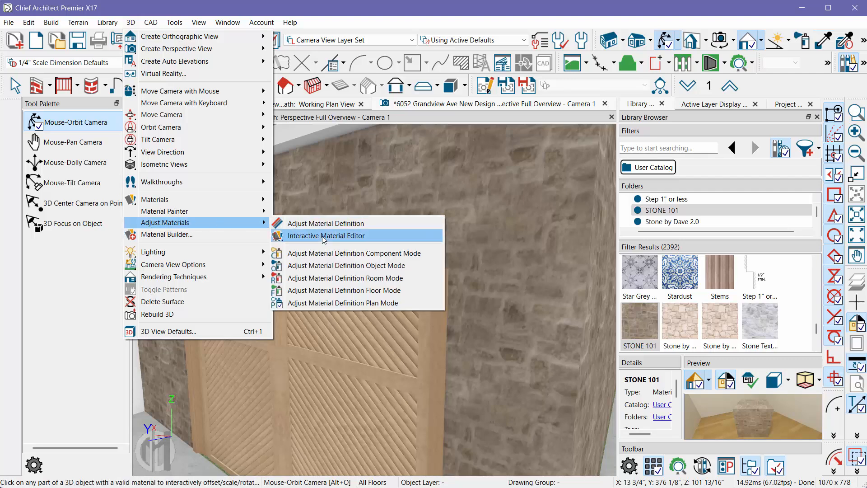